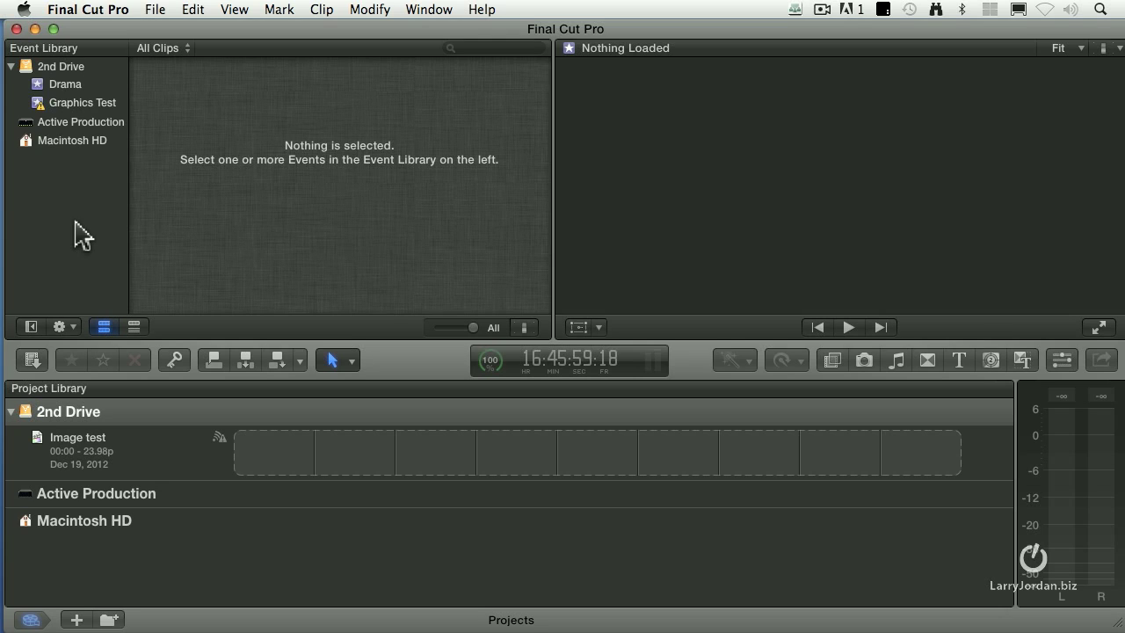
Browse the Macintosh HD, Active Production and 2nd Drive disks, ending back on empty Macintosh HD.
left_click(46, 142)
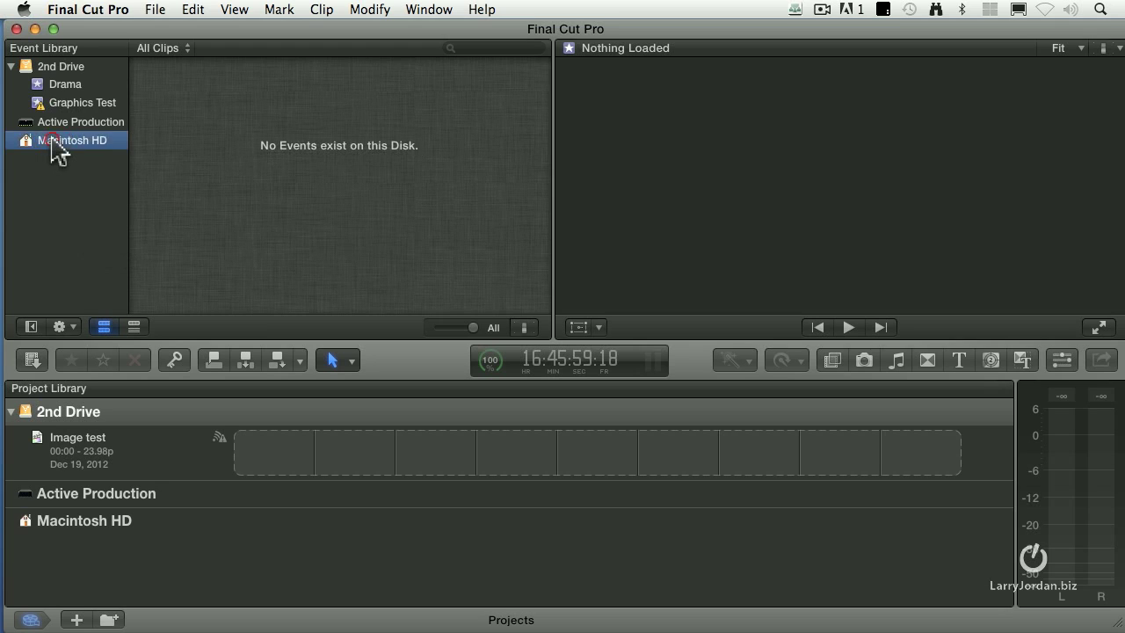
left_click(99, 125)
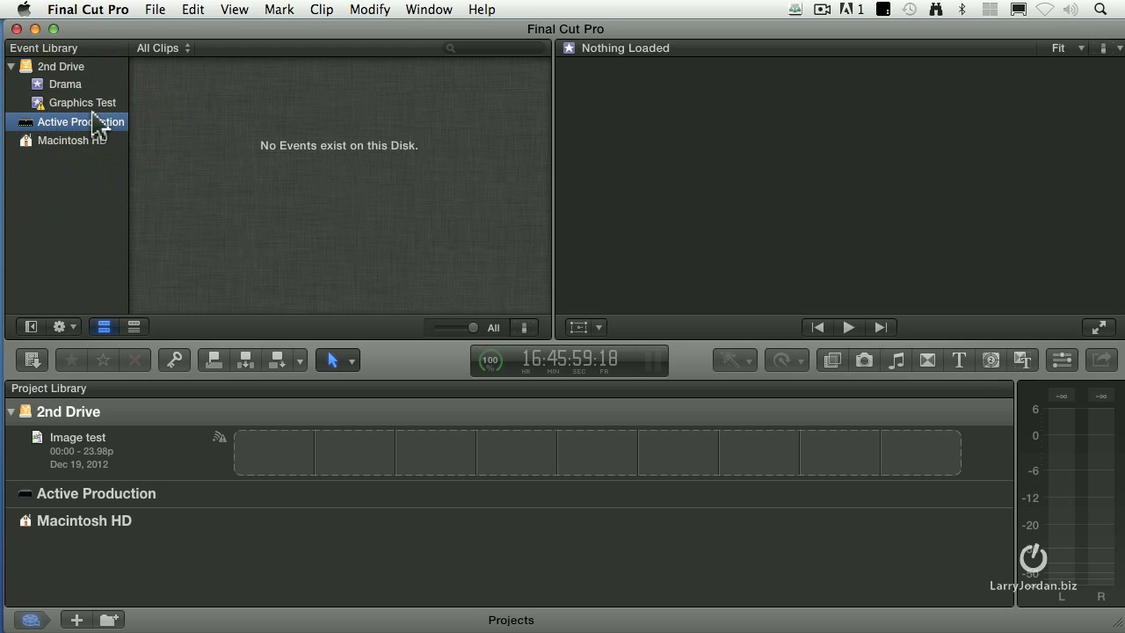
left_click(69, 69)
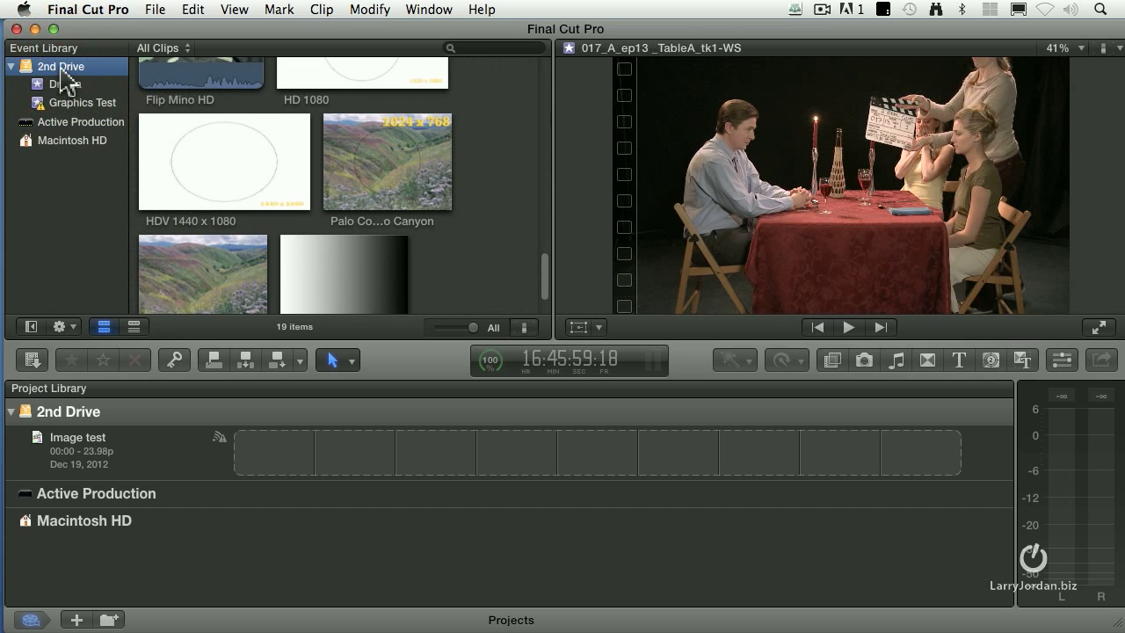
left_click(74, 142)
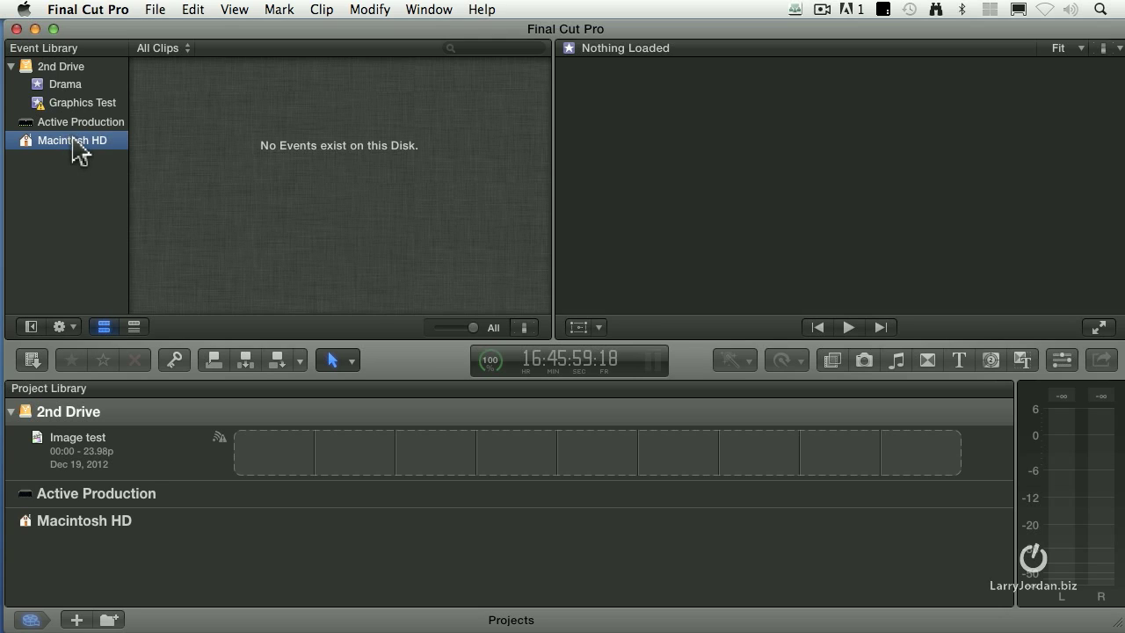
Add an empty 'New Event' to the 2nd Drive disk with File > New Event.
left_click(63, 66)
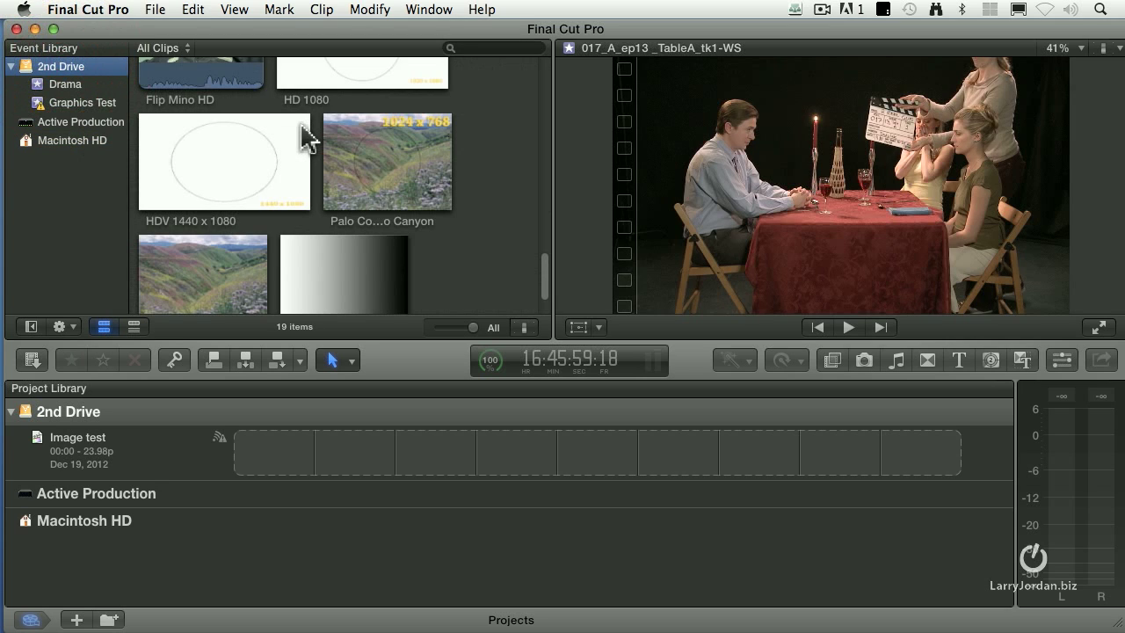
left_click(151, 9)
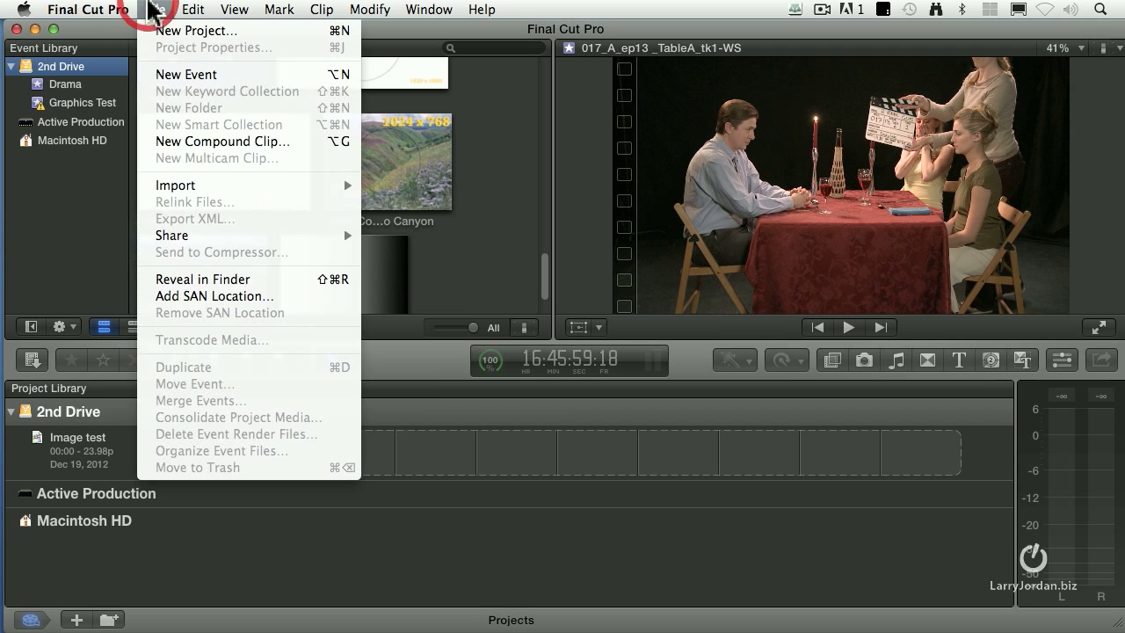
left_click(273, 74)
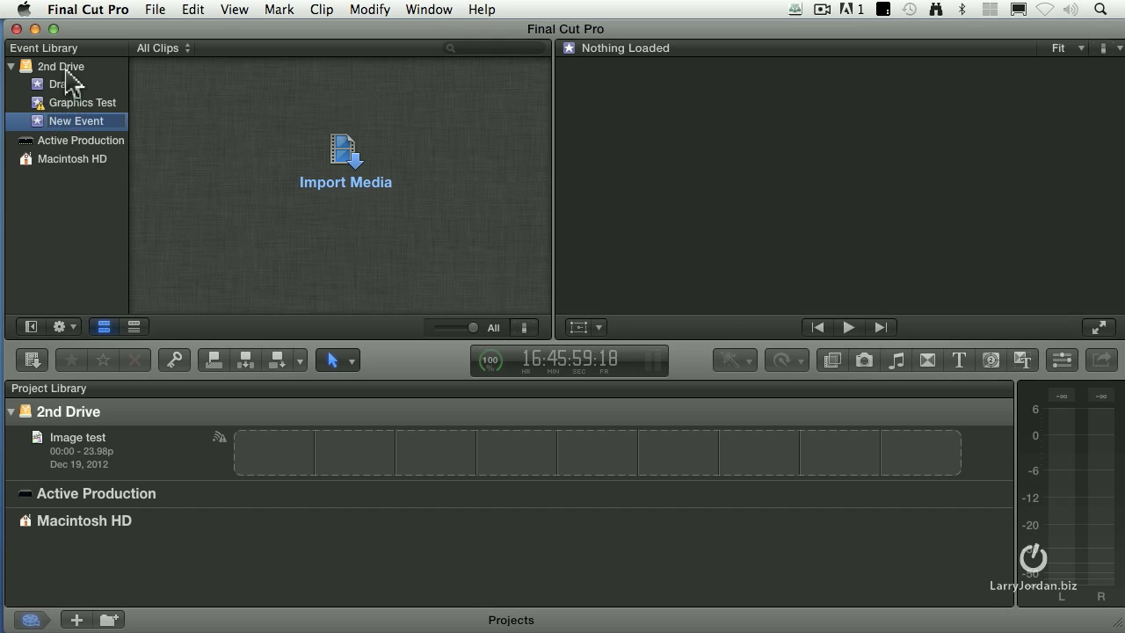
Name the new event 'Larry1-9-13'.
left_click(116, 120)
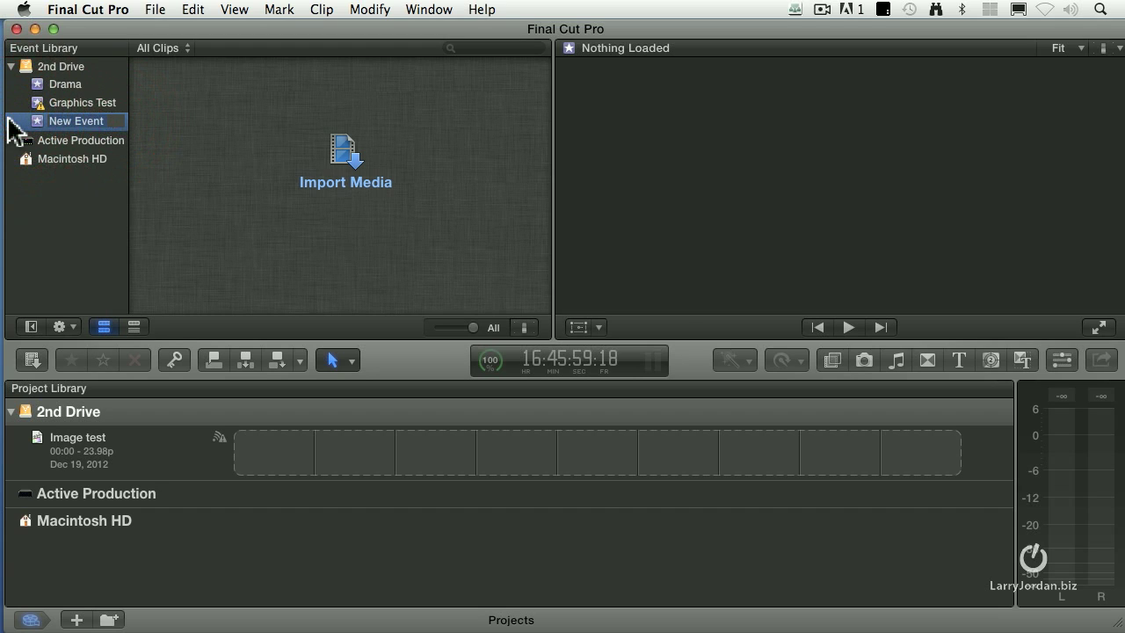
type("Larry1-9-13")
key("Return")
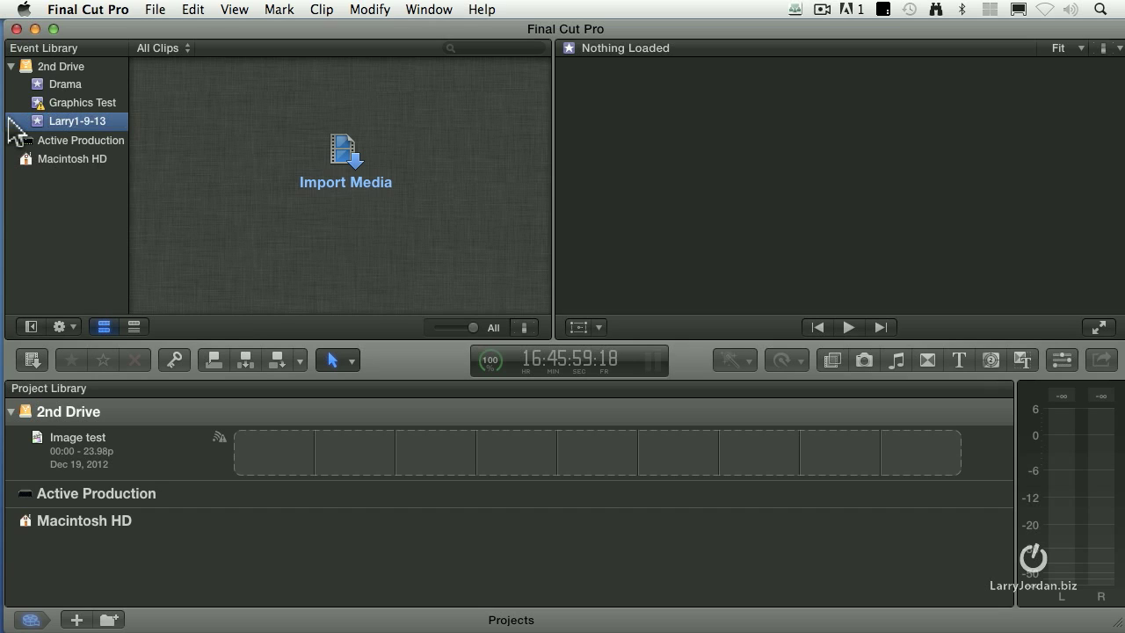
Rename the event to 'Larry's Event', then to 'Railroad Media'.
left_click(107, 120)
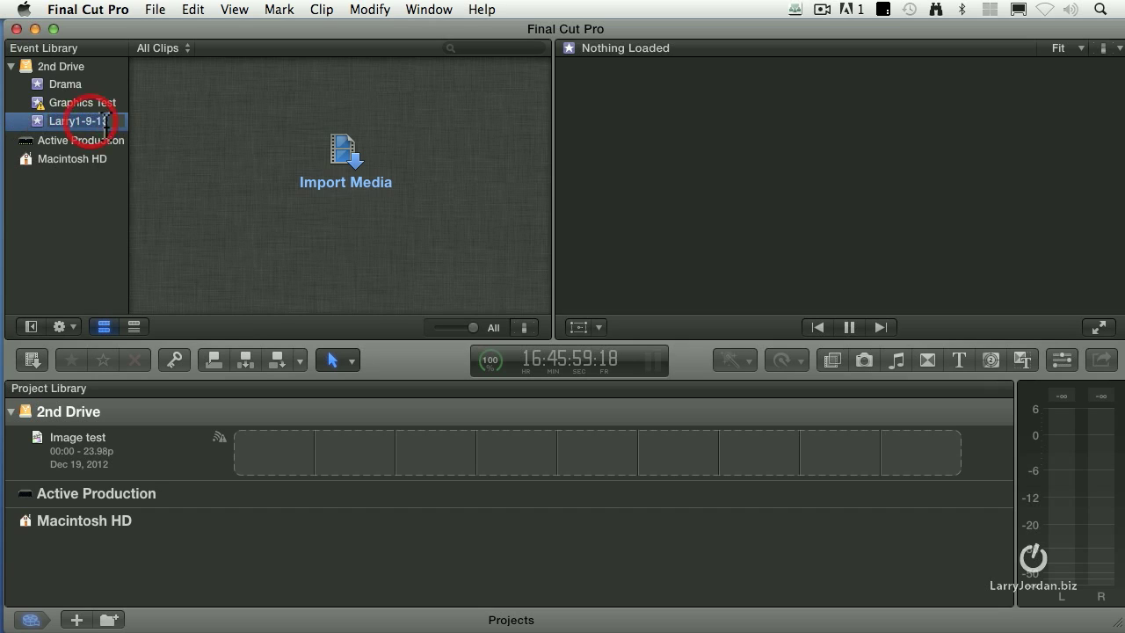
key("BackSpace")
key("BackSpace")
key("BackSpace")
key("BackSpace")
key("BackSpace")
key("BackSpace")
key("BackSpace")
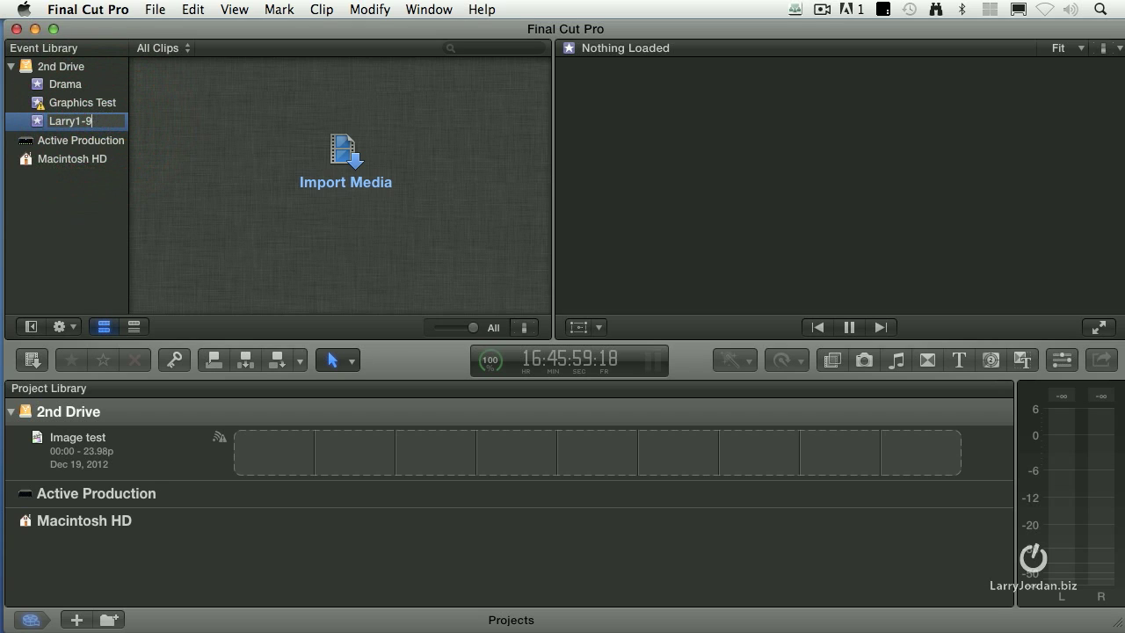
type("y's event")
key("BackSpace")
key("BackSpace")
key("BackSpace")
key("BackSpace")
key("BackSpace")
type("Event")
key("Return")
key("Return")
type("Railroad Media")
key("Return")
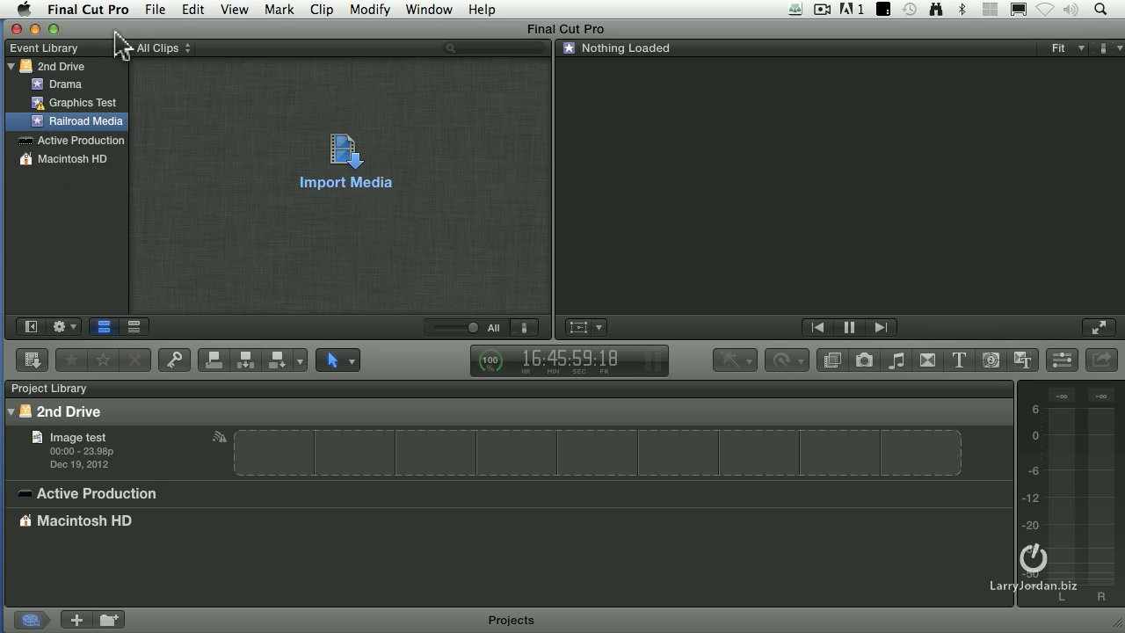
Move the Railroad Media event from 2nd Drive to Macintosh HD with File > Move Event.
left_click(149, 10)
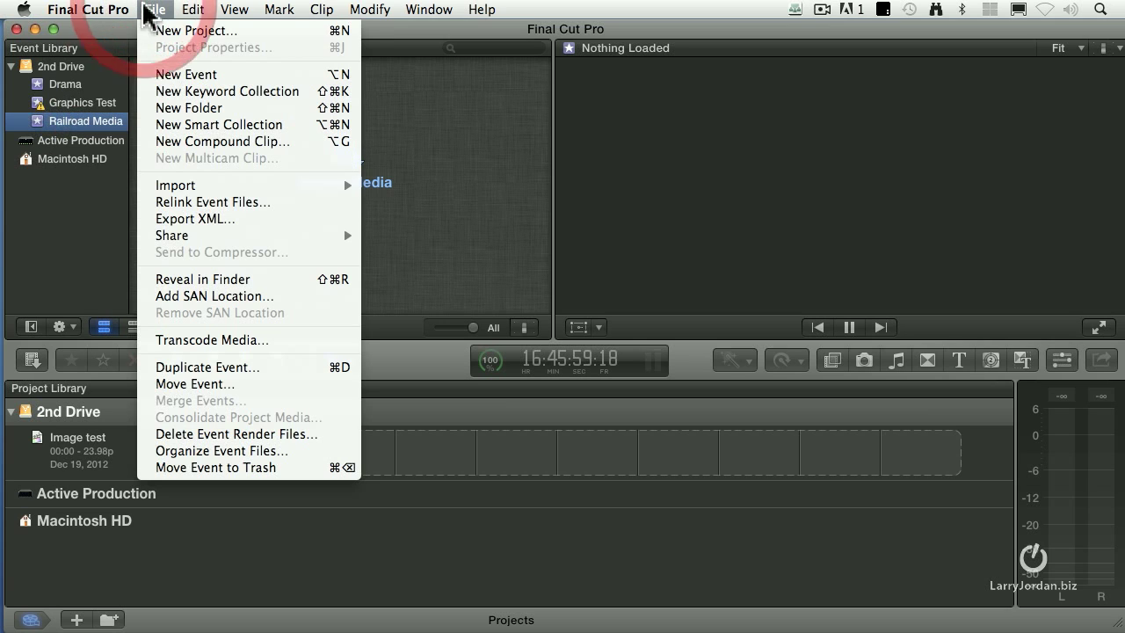
left_click(268, 395)
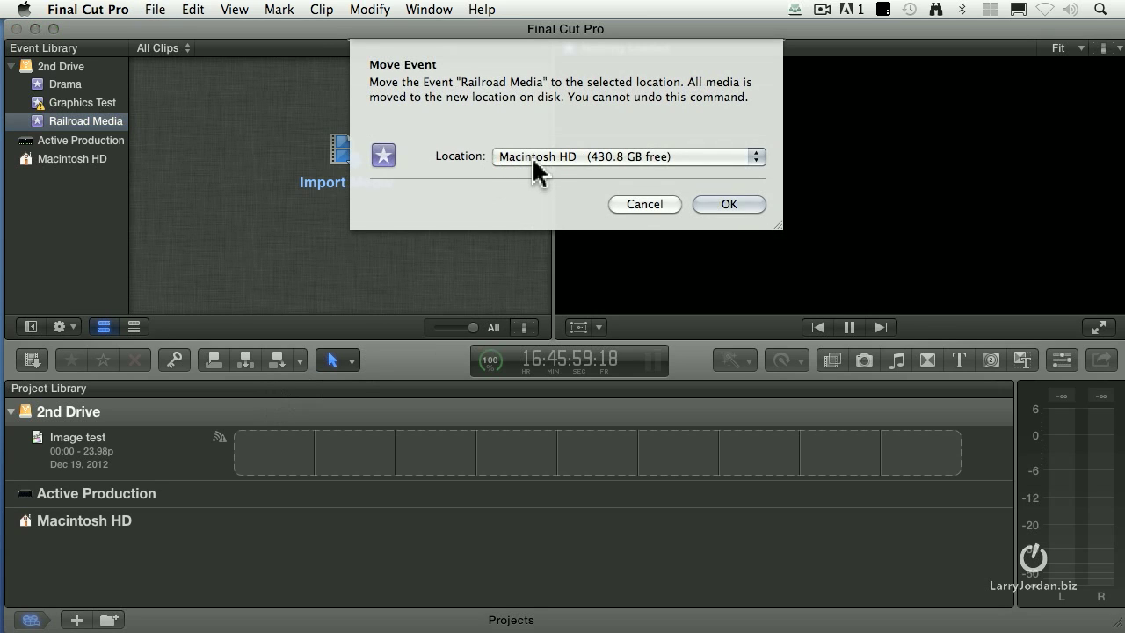
left_click(708, 203)
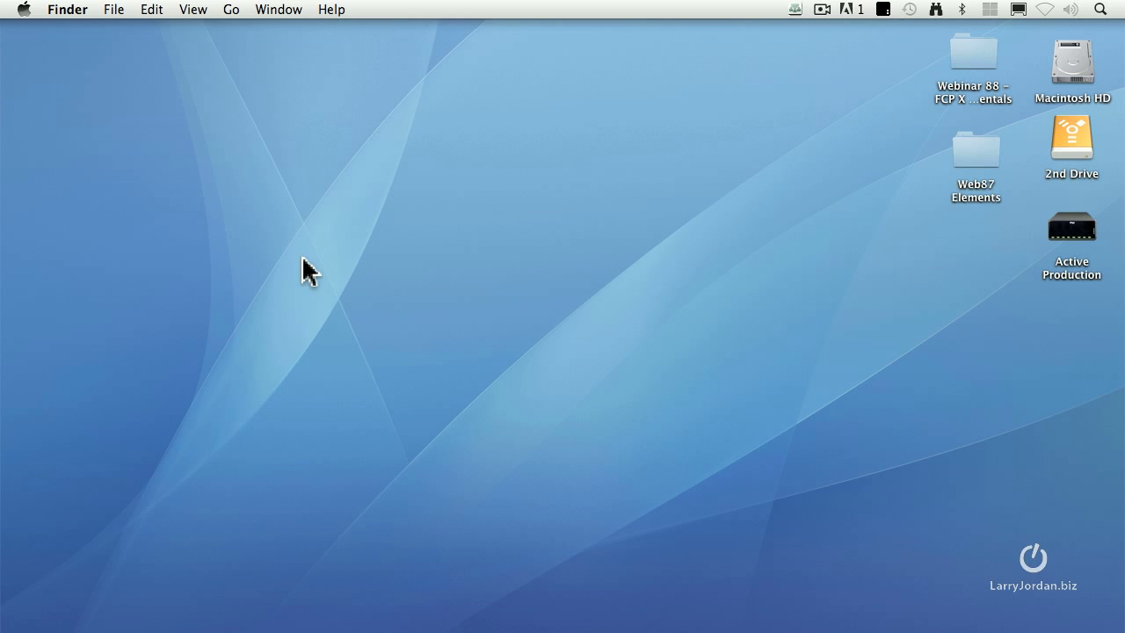
In a Finder home-folder window, expand Movies and Final Cut Events and select Railroad Media.
left_click(302, 264)
key("super+shift+h")
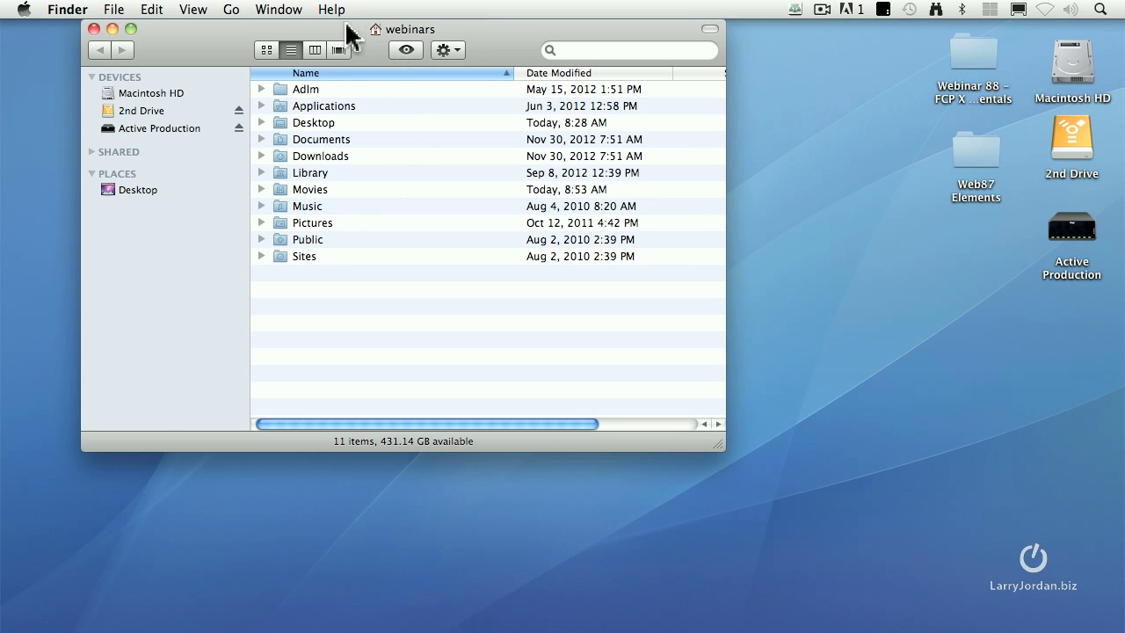
left_click_drag(334, 33, 433, 33)
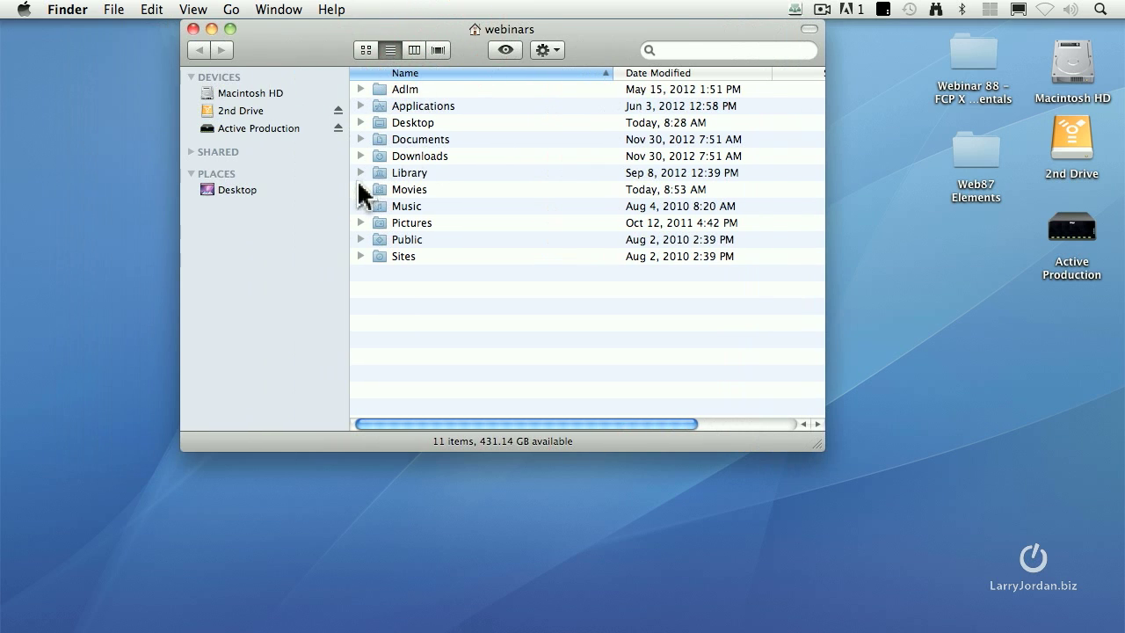
left_click(360, 189)
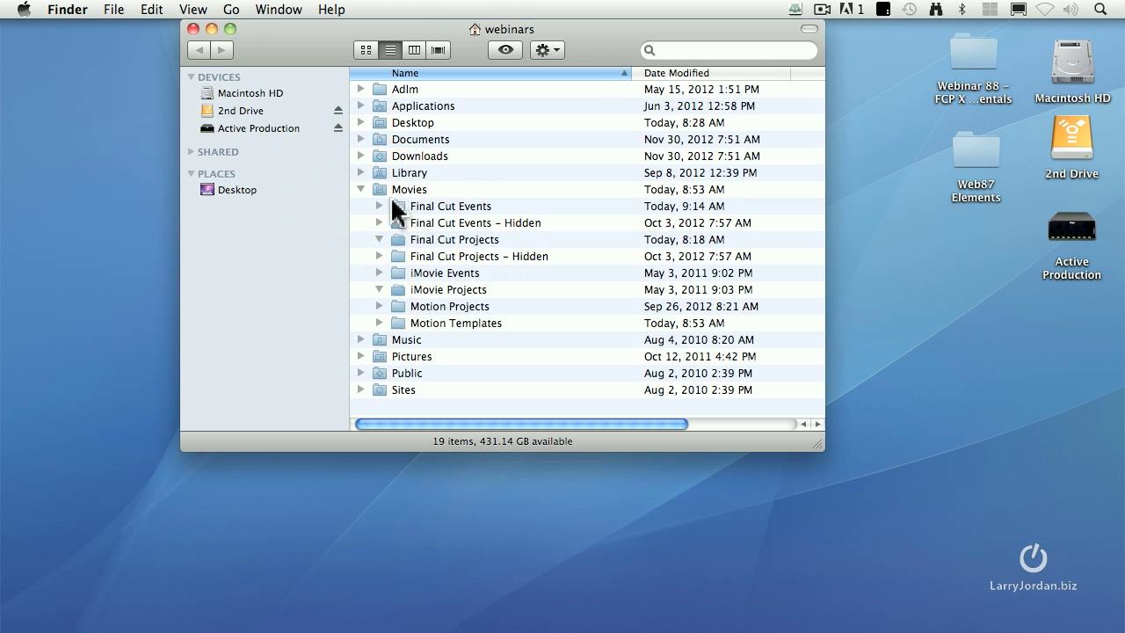
left_click(379, 206)
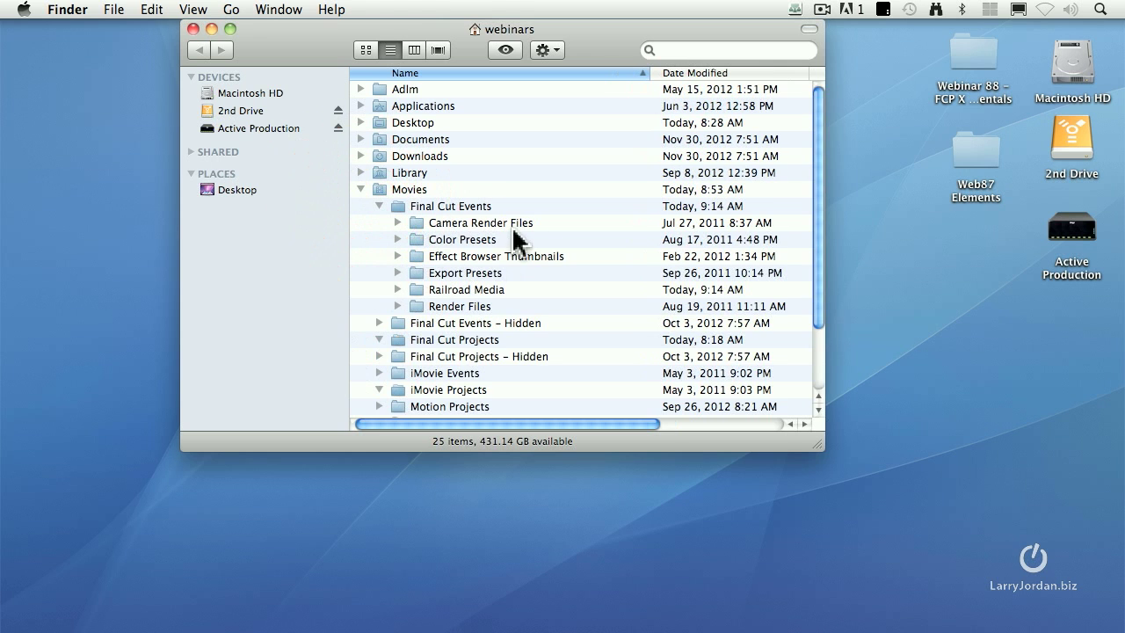
left_click(414, 288)
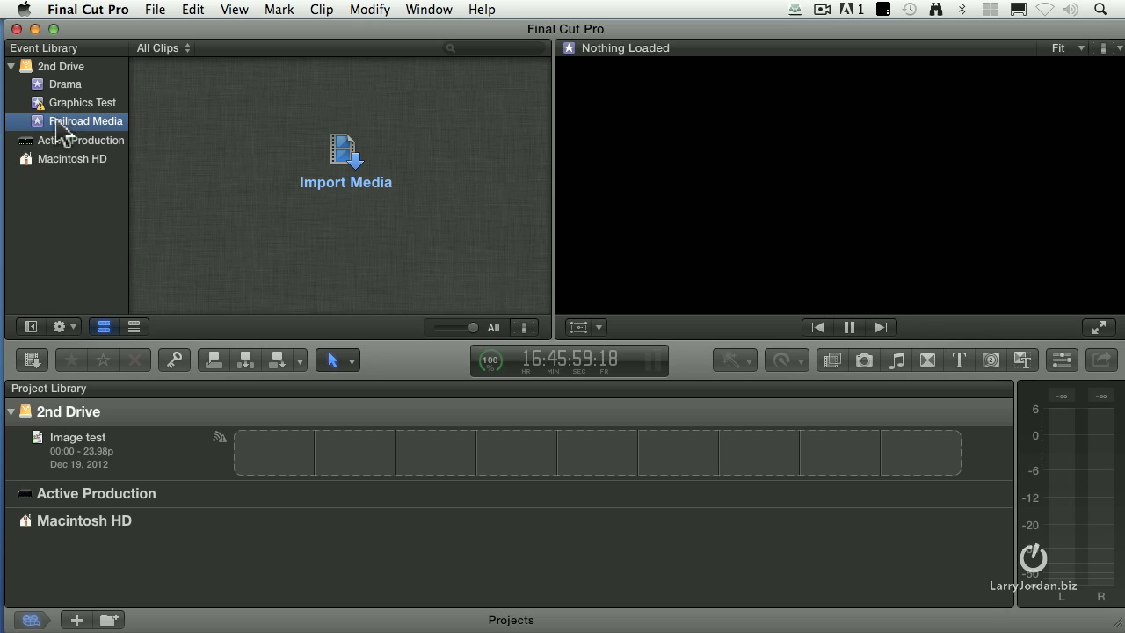
Send the Graphics Test event under 2nd Drive to the Trash from its context menu.
left_click(156, 8)
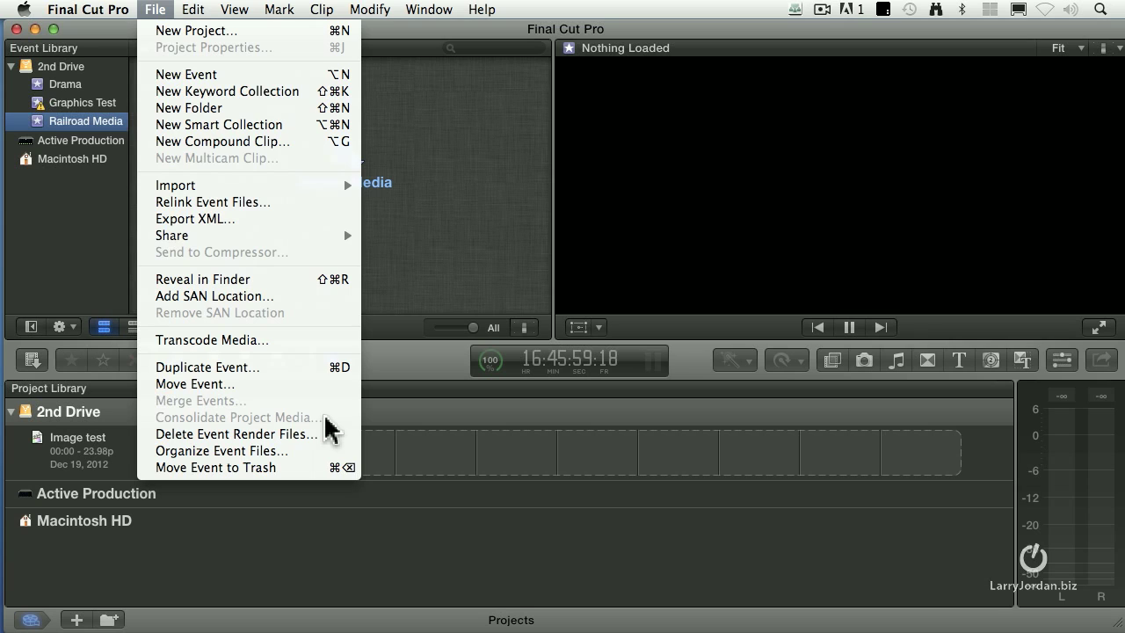
left_click(55, 211)
left_click(173, 34)
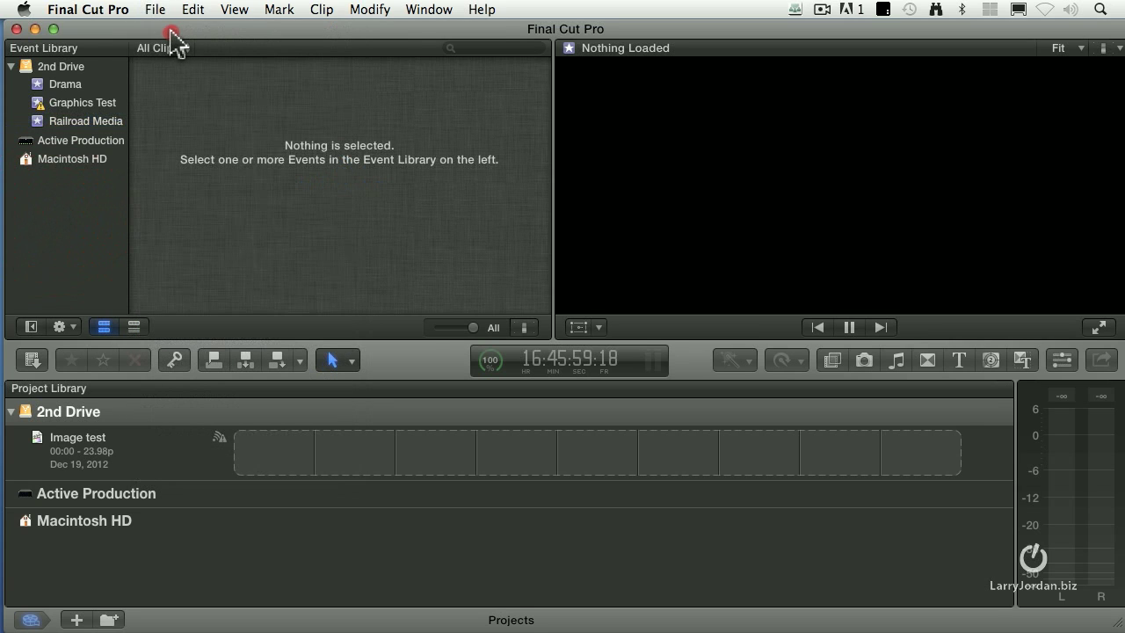
left_click_drag(172, 34, 207, 43)
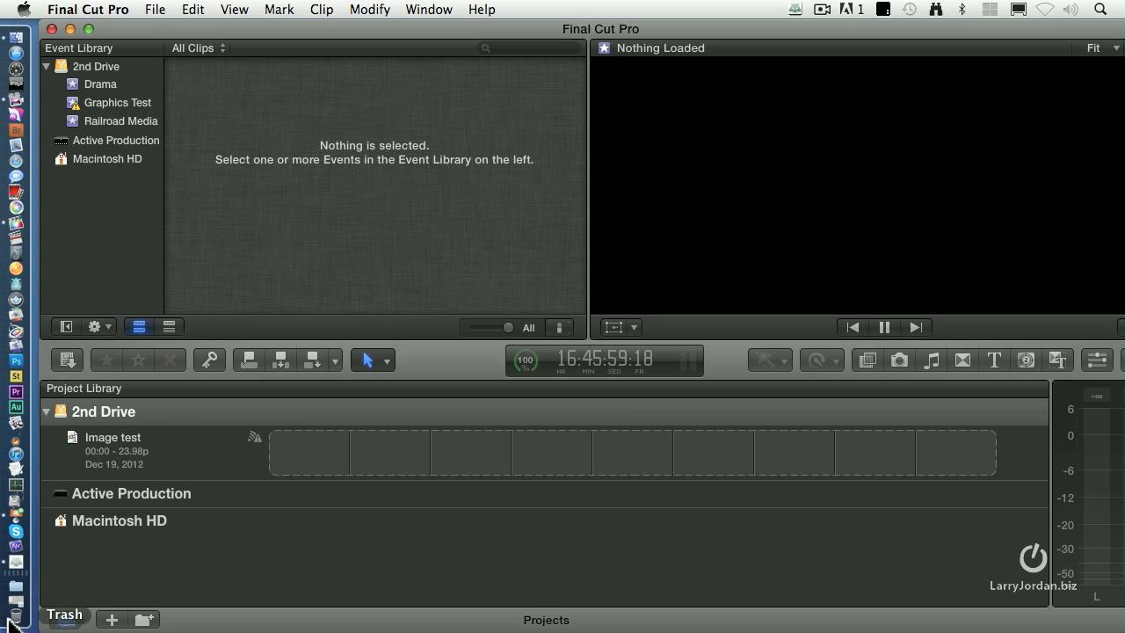
left_click(103, 102)
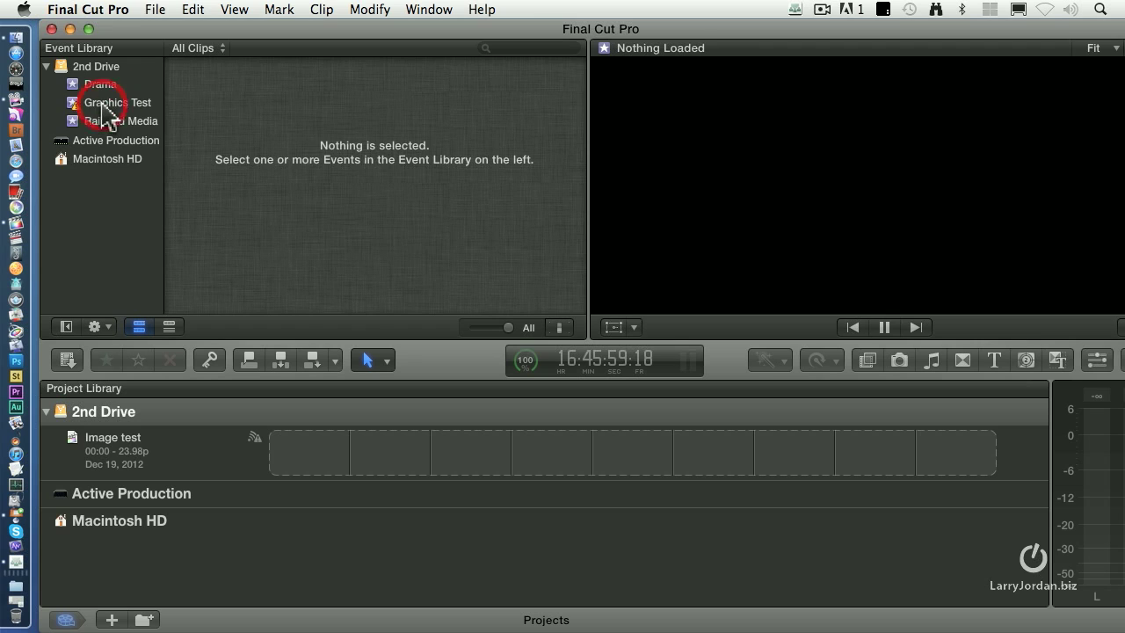
right_click(113, 107)
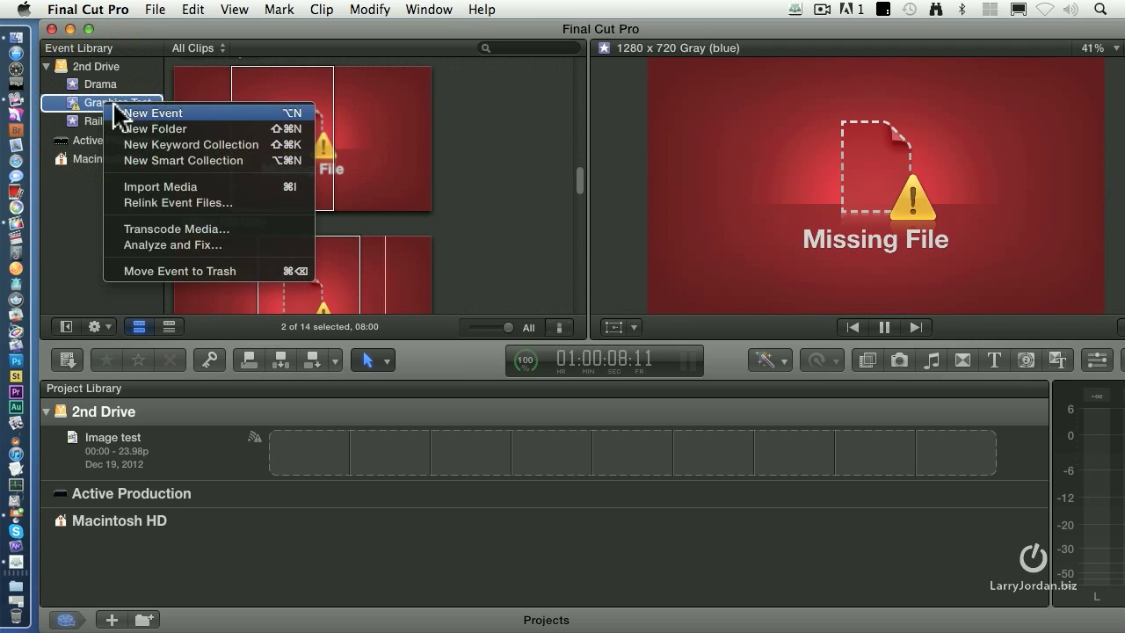
left_click(245, 273)
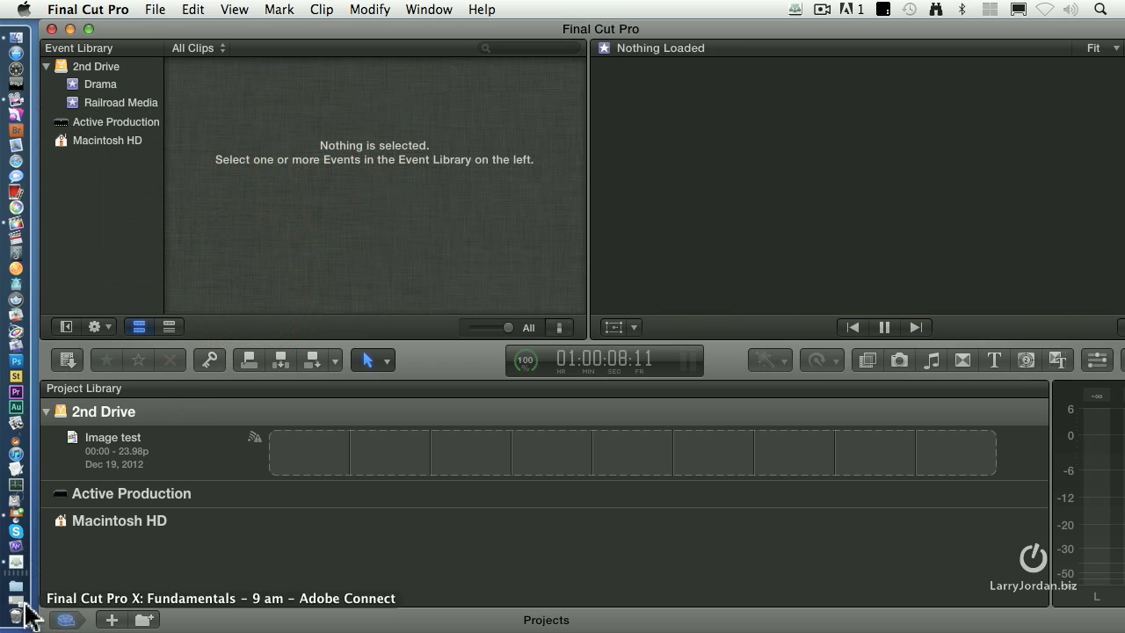
Open the Trash and expand the deleted Graphics Test folder.
left_click(15, 617)
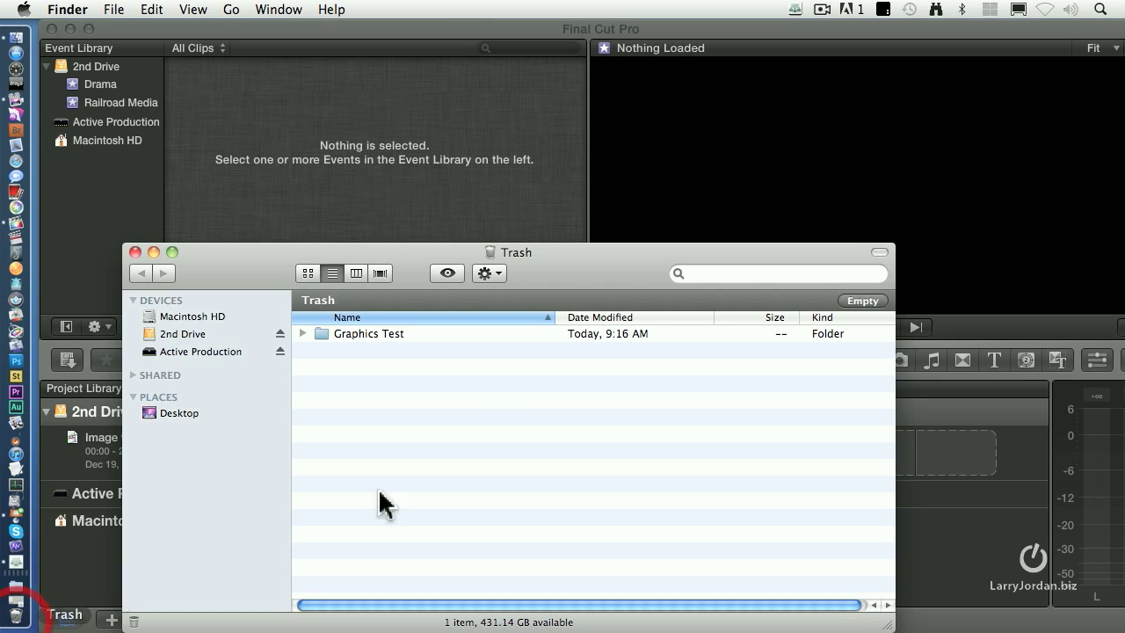
left_click(367, 335)
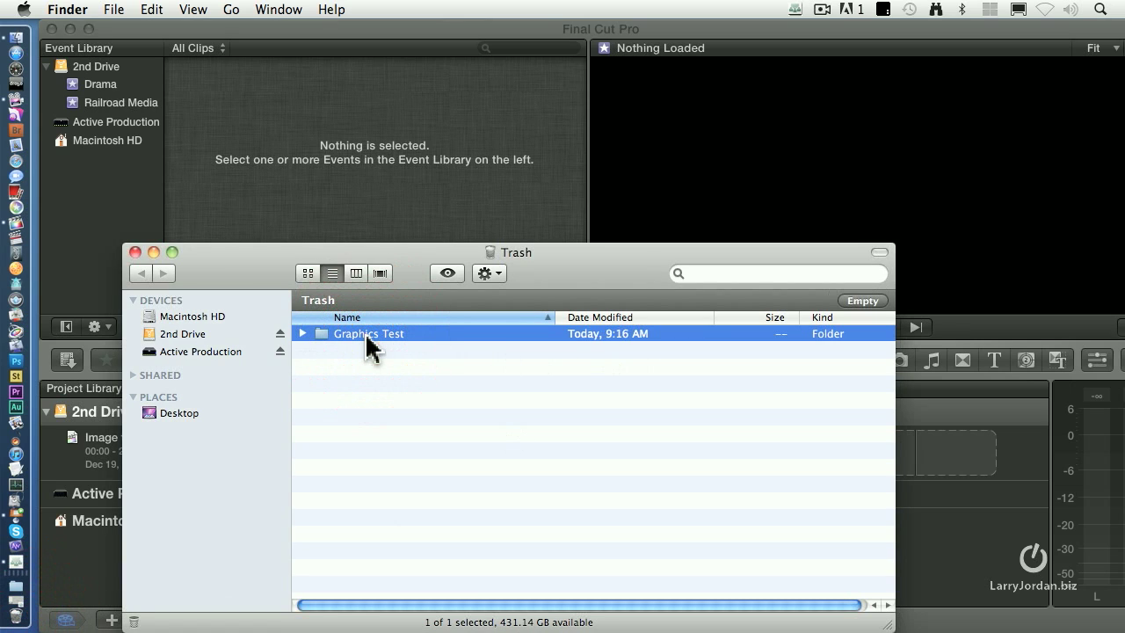
left_click(303, 334)
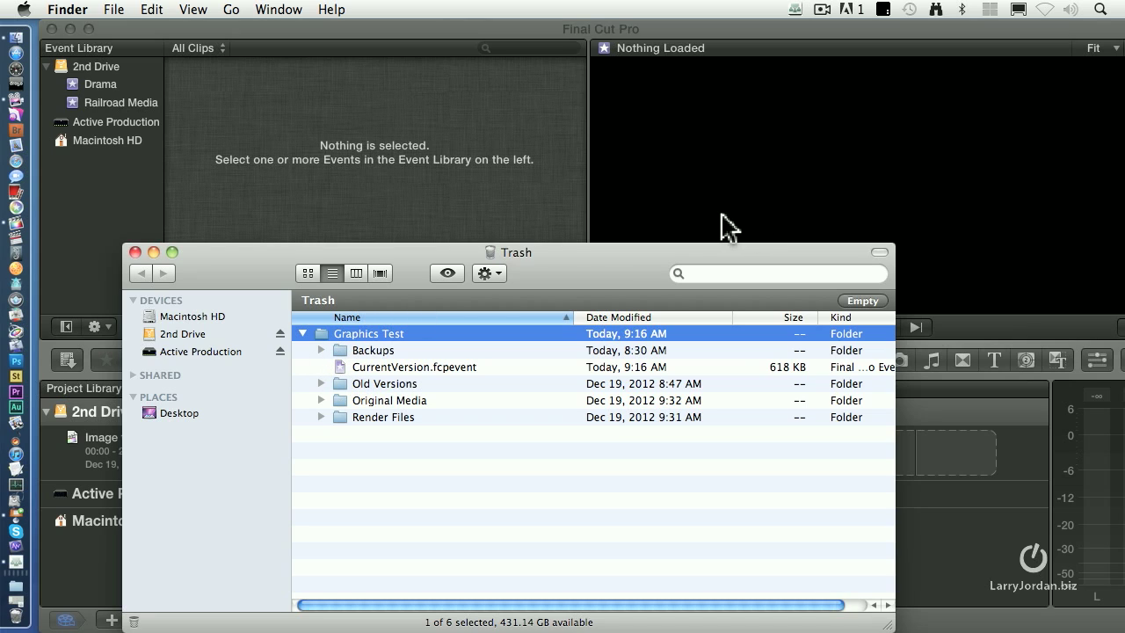
Hide Final Cut Pro, close the webinars window, and open 2nd Drive at the upper right.
left_click(553, 218)
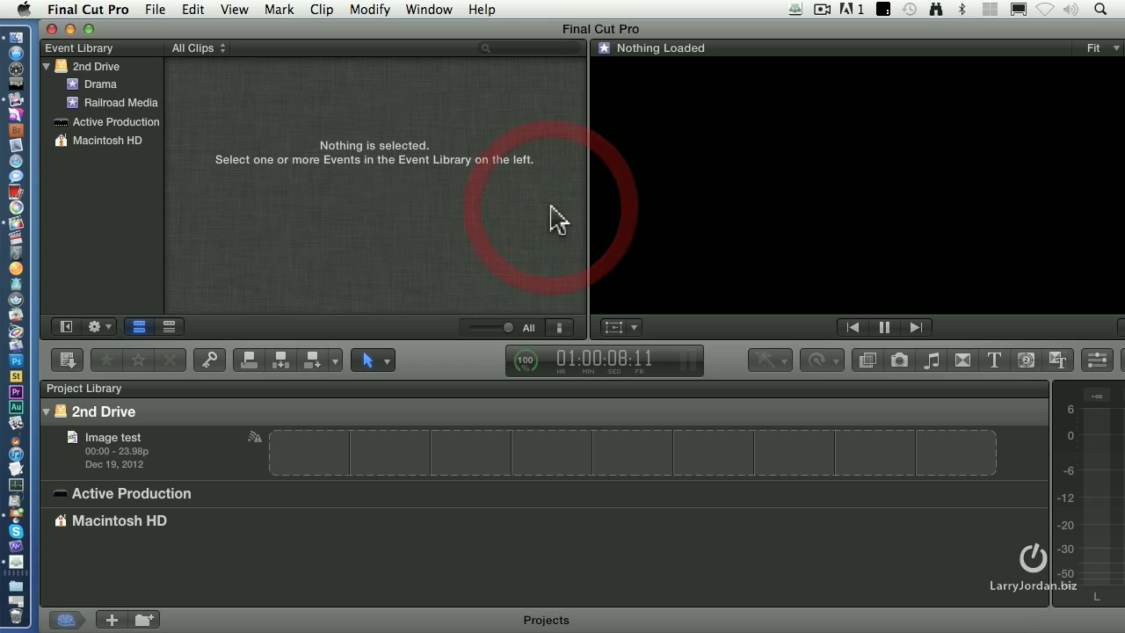
key("super+h")
left_click(329, 40)
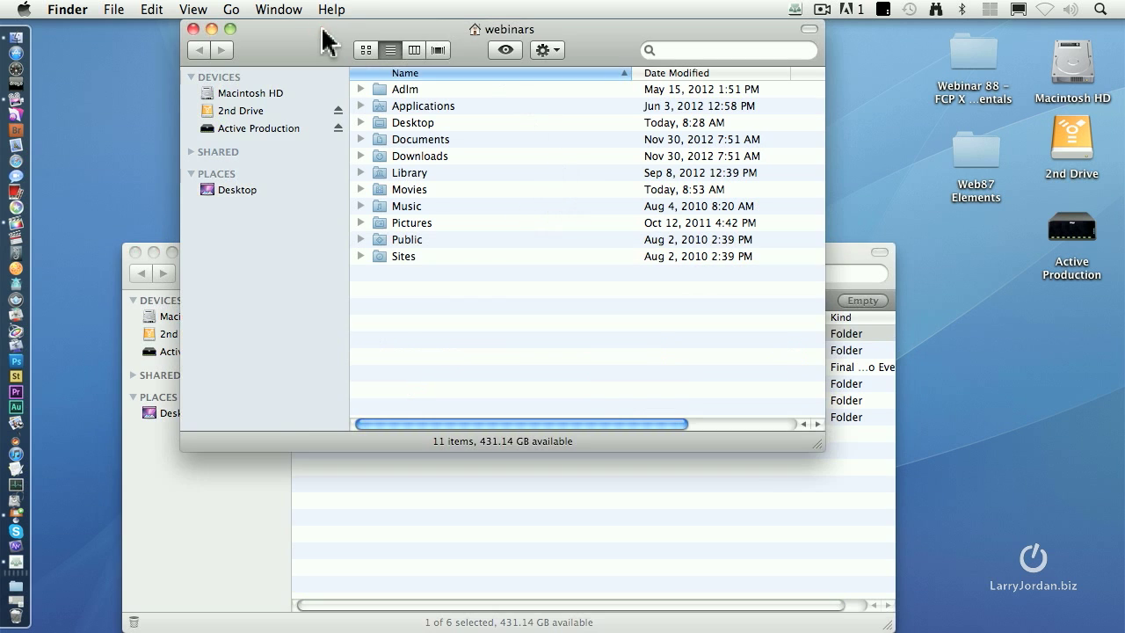
key("super+w")
double_click(1064, 132)
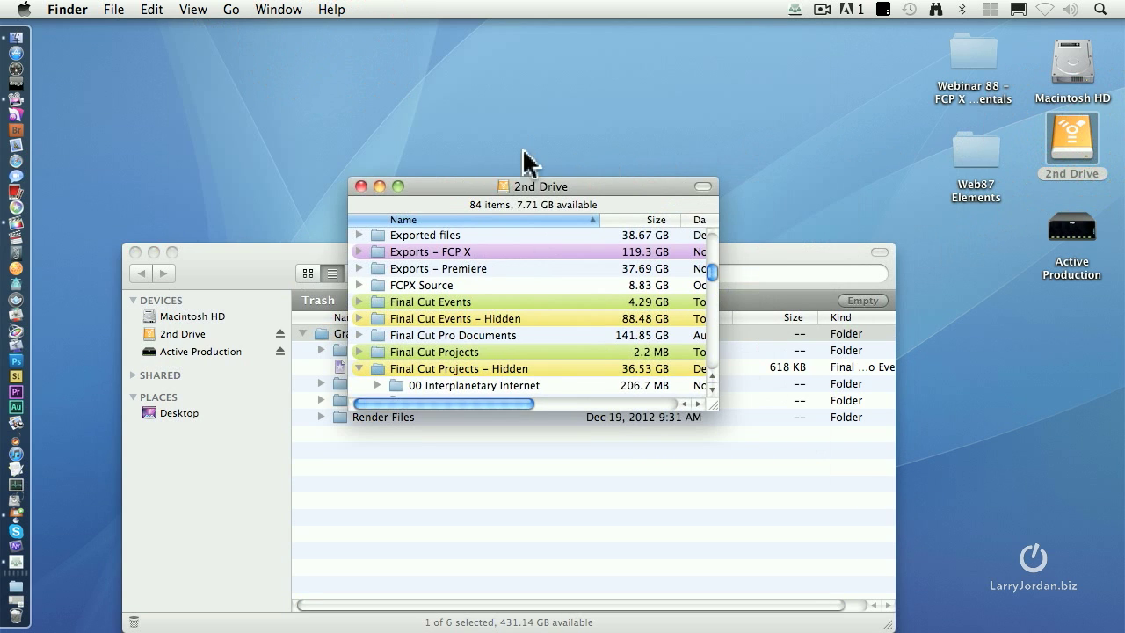
left_click_drag(472, 189, 790, 60)
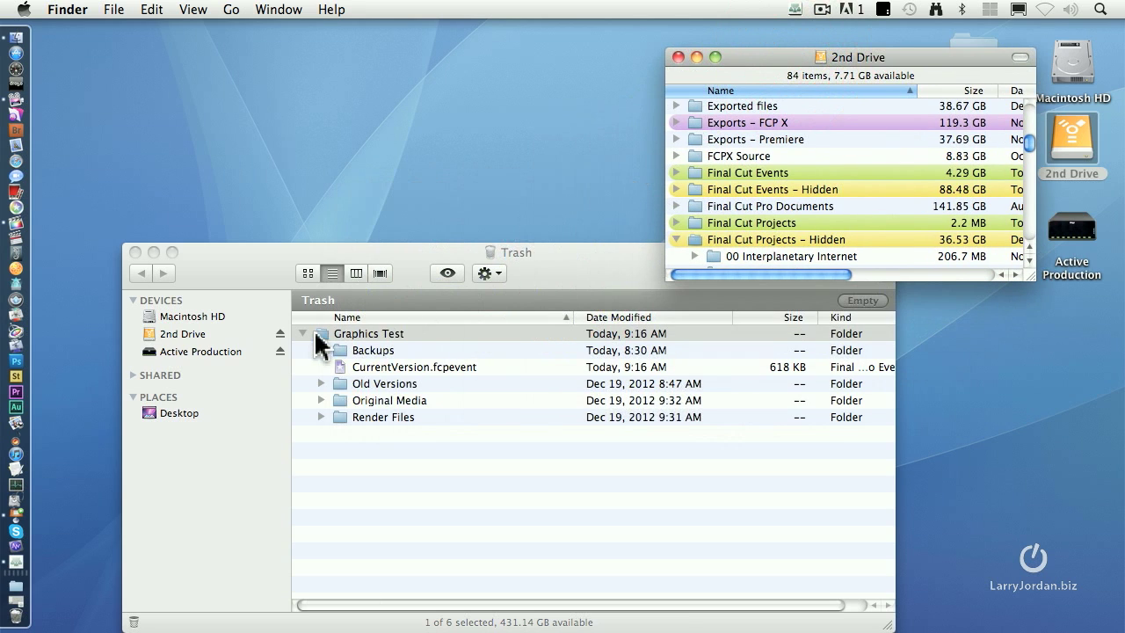
Drag Graphics Test out of the Trash into 2nd Drive and close the Trash window.
left_click_drag(314, 333, 802, 183)
left_click(567, 281)
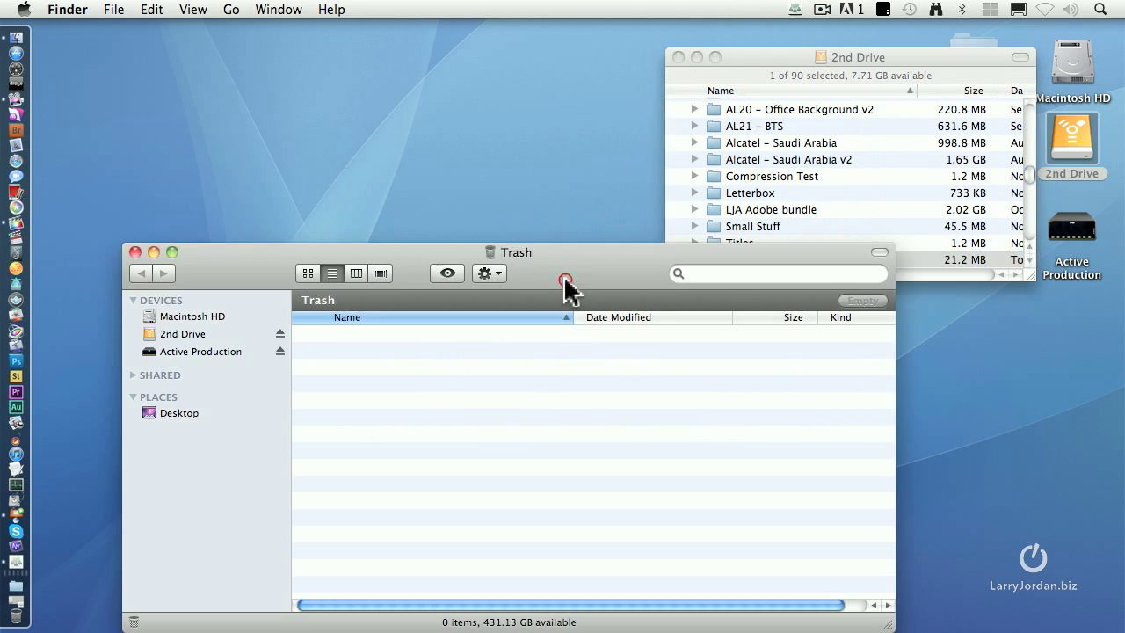
key("super+w")
scroll(824, 177, "up", 10)
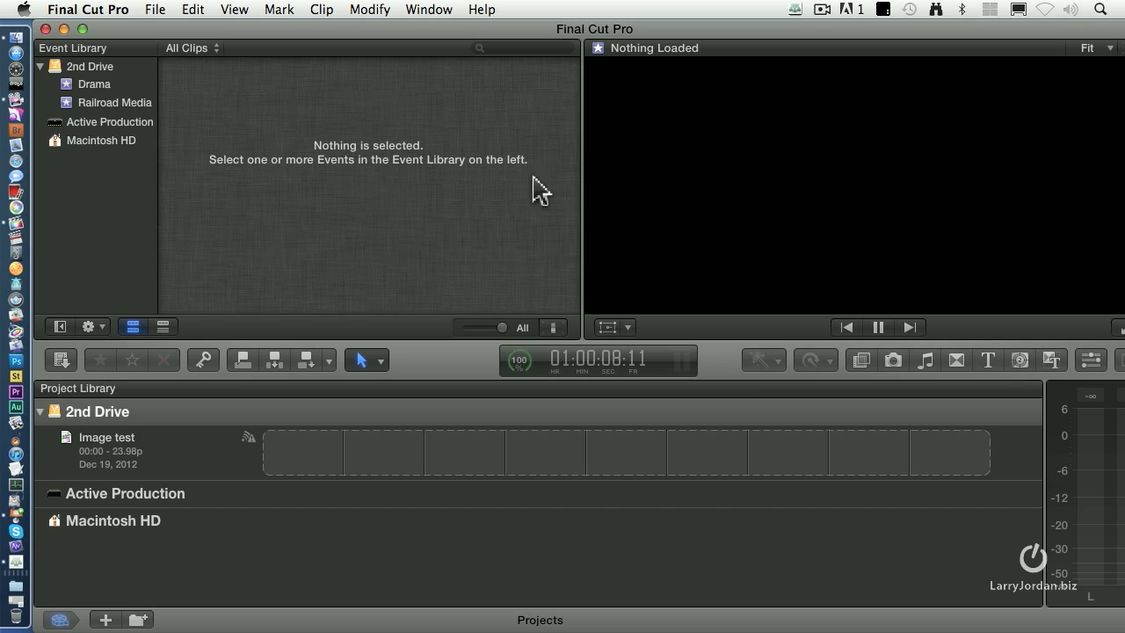
Maximize the Final Cut Pro window, quit Final Cut Pro, then launch it again.
double_click(377, 27)
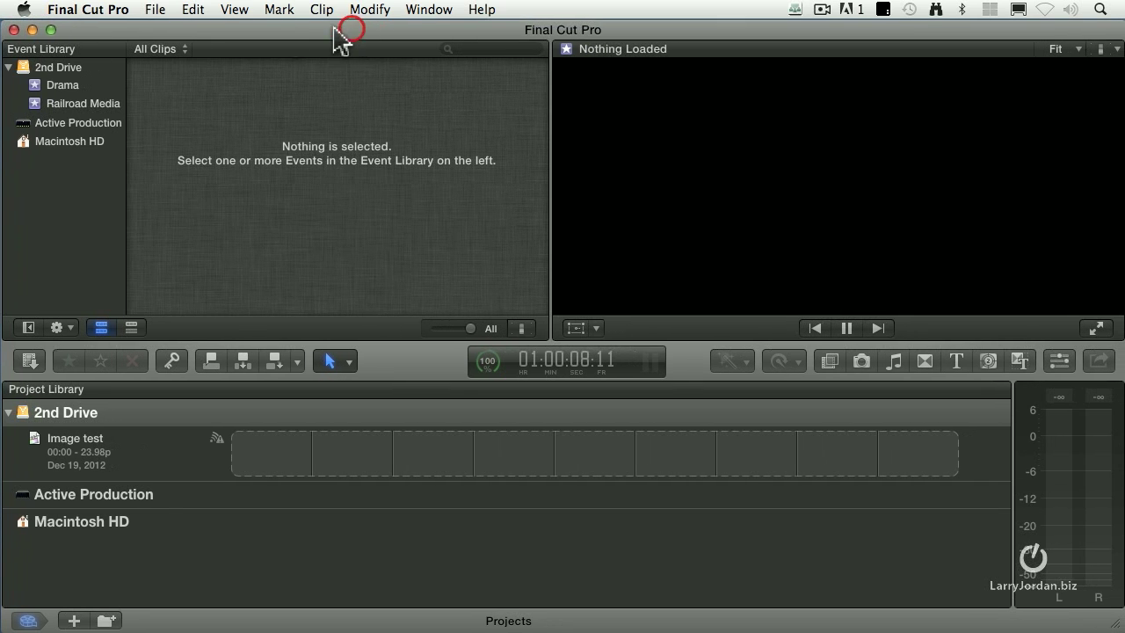
left_click(87, 9)
left_click(158, 244)
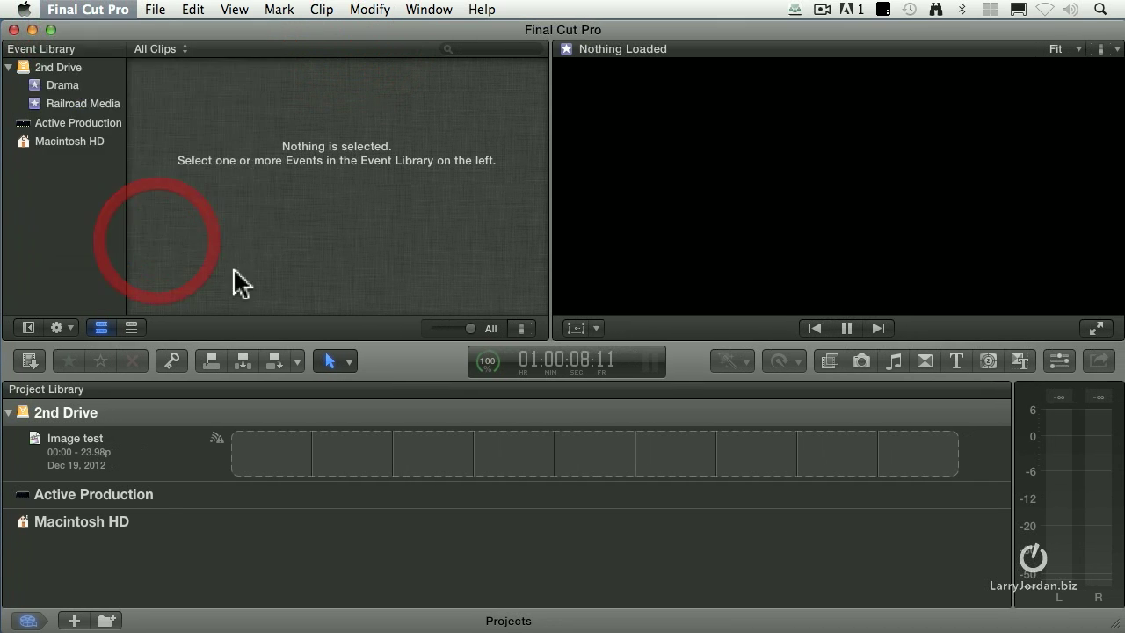
left_click(20, 220)
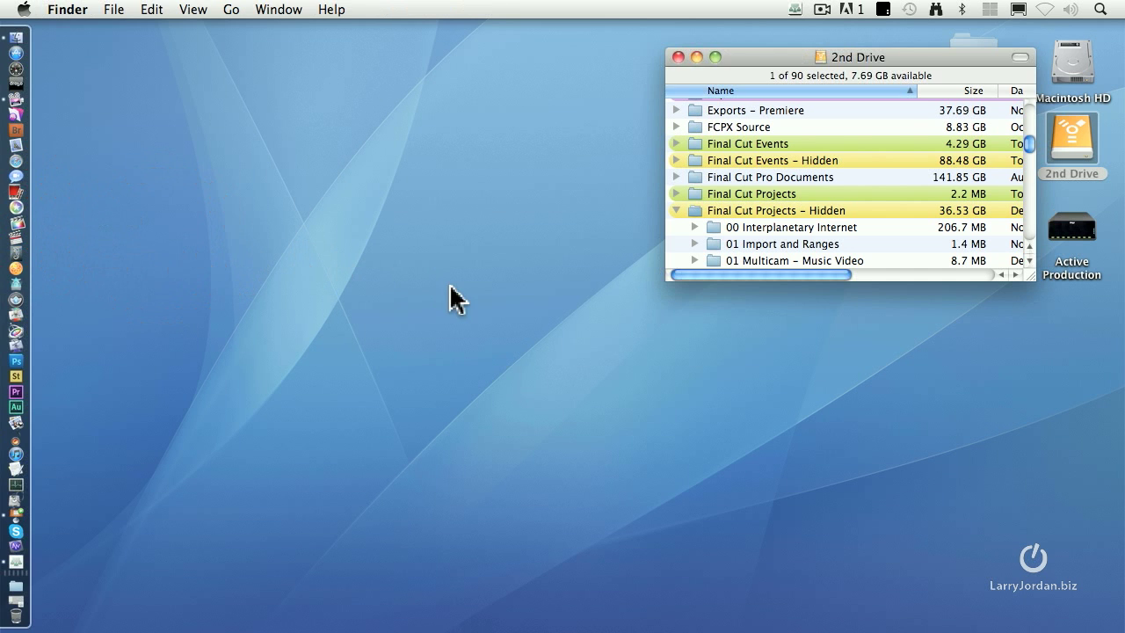